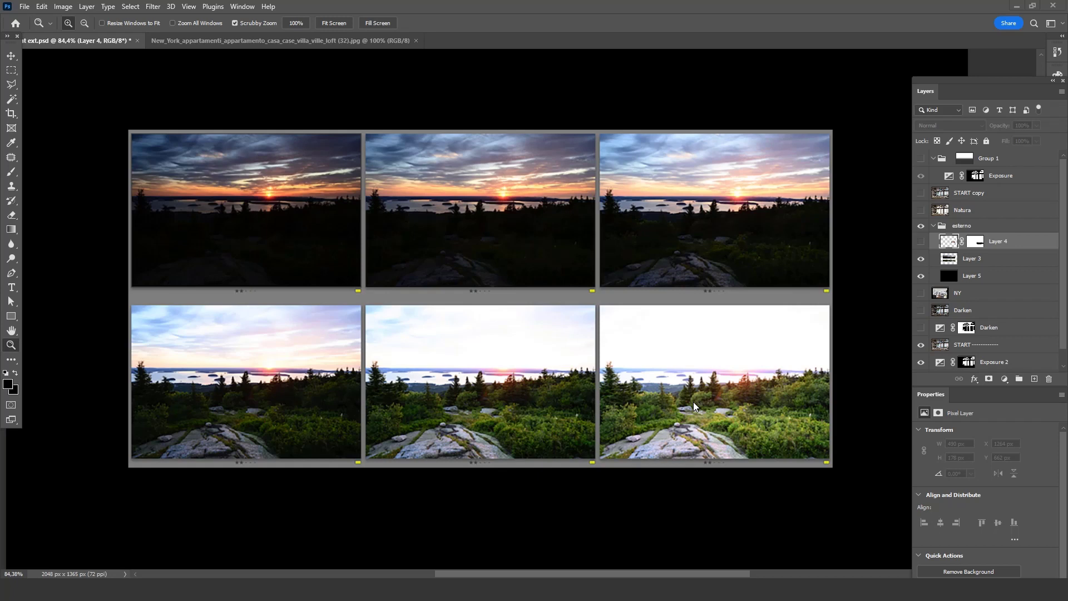
- With the Move tool, drag the Layer 4 image right and down into place
key(v)
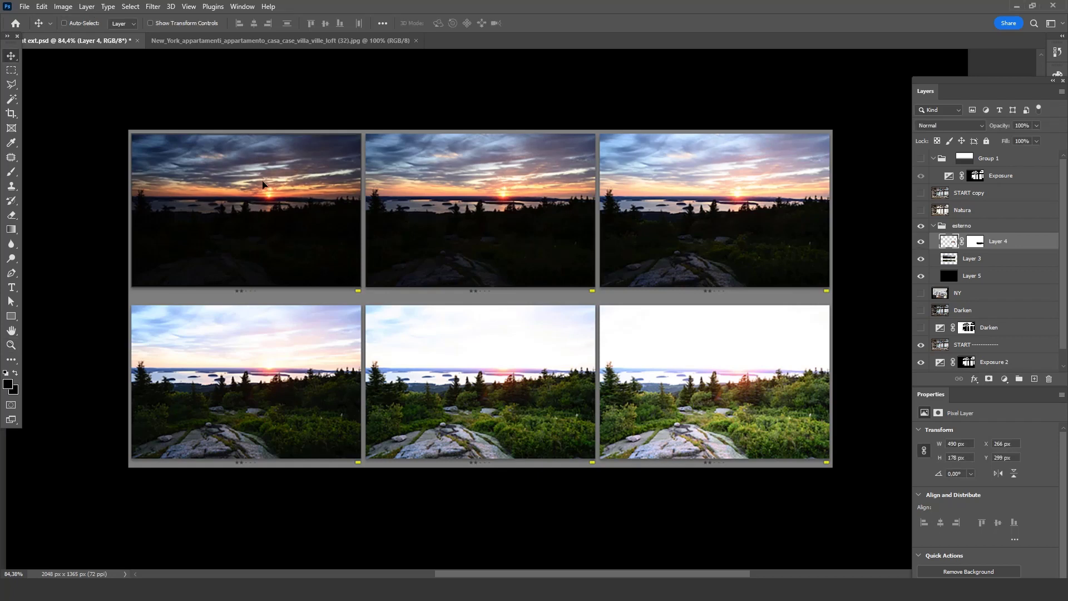
drag(262, 190, 725, 352)
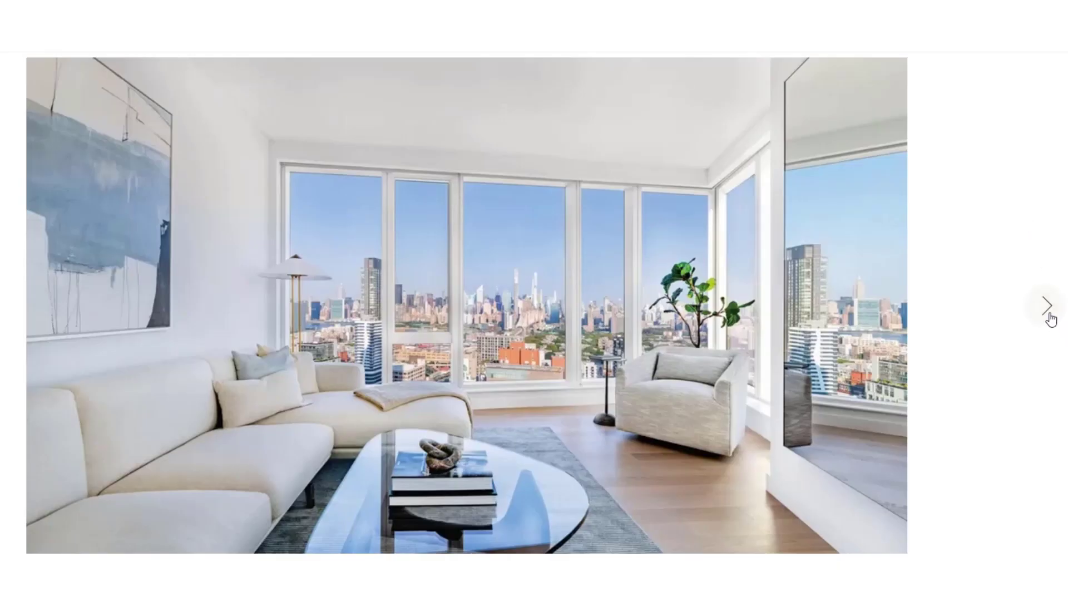
- Advance through nine gallery photos of apartments with bright window views
click(1047, 306)
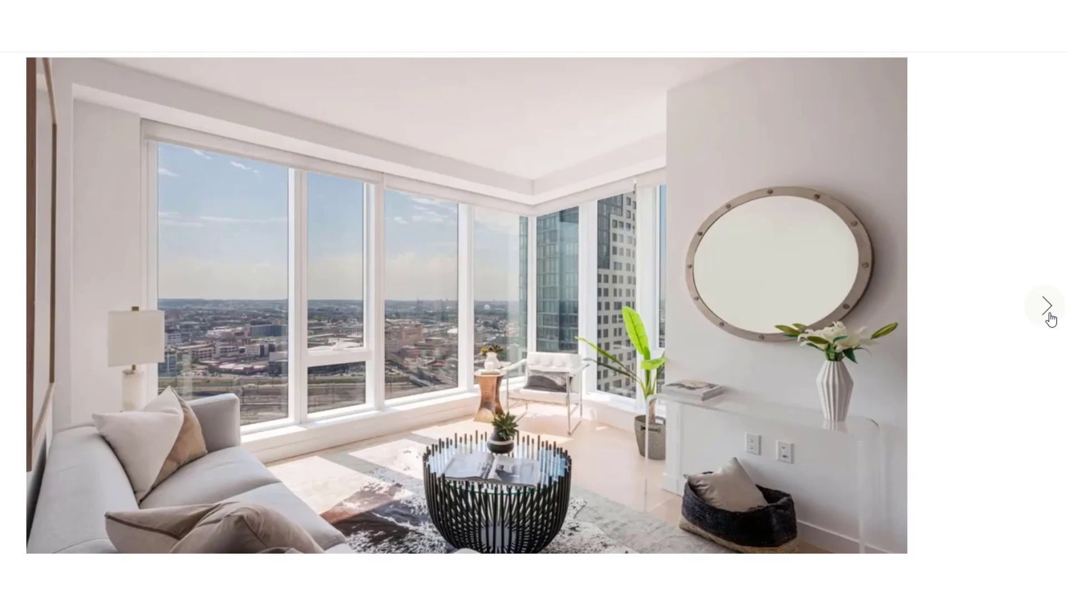
click(1050, 315)
click(1050, 315)
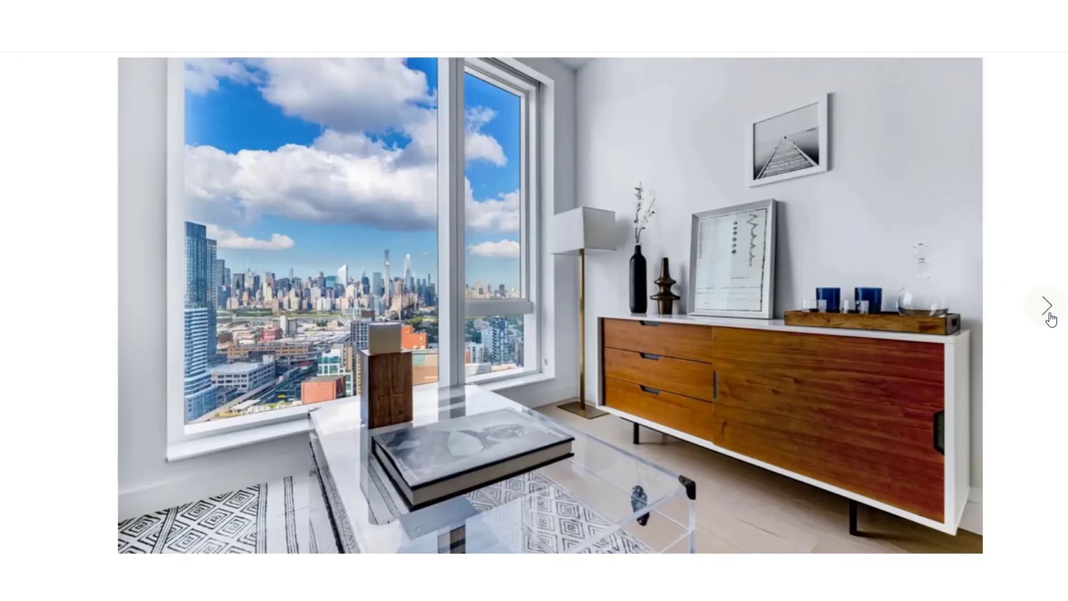
click(1050, 315)
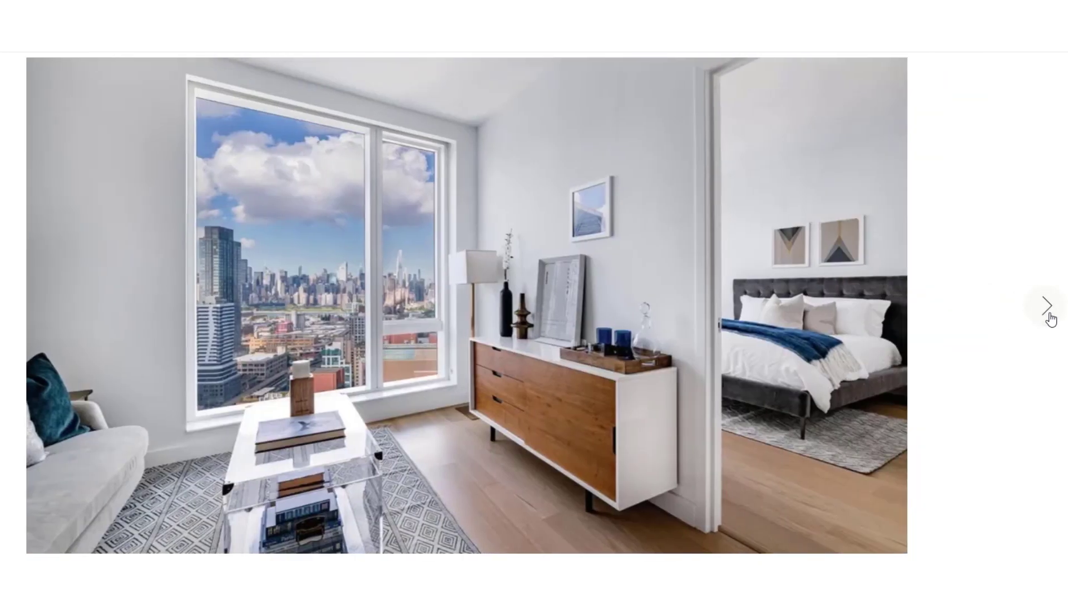
click(1050, 315)
click(1050, 315)
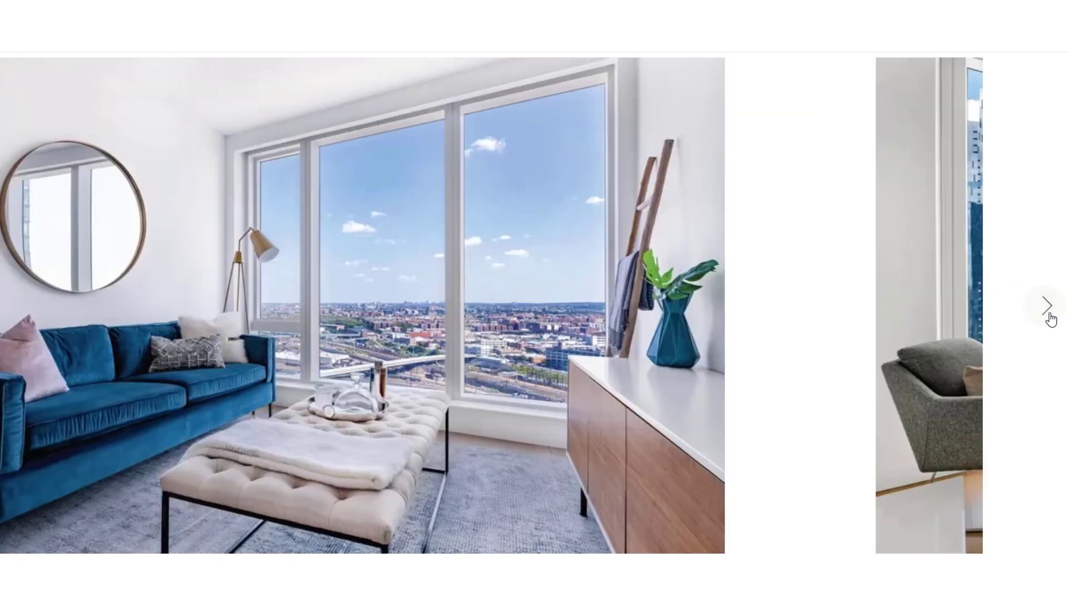
click(1050, 315)
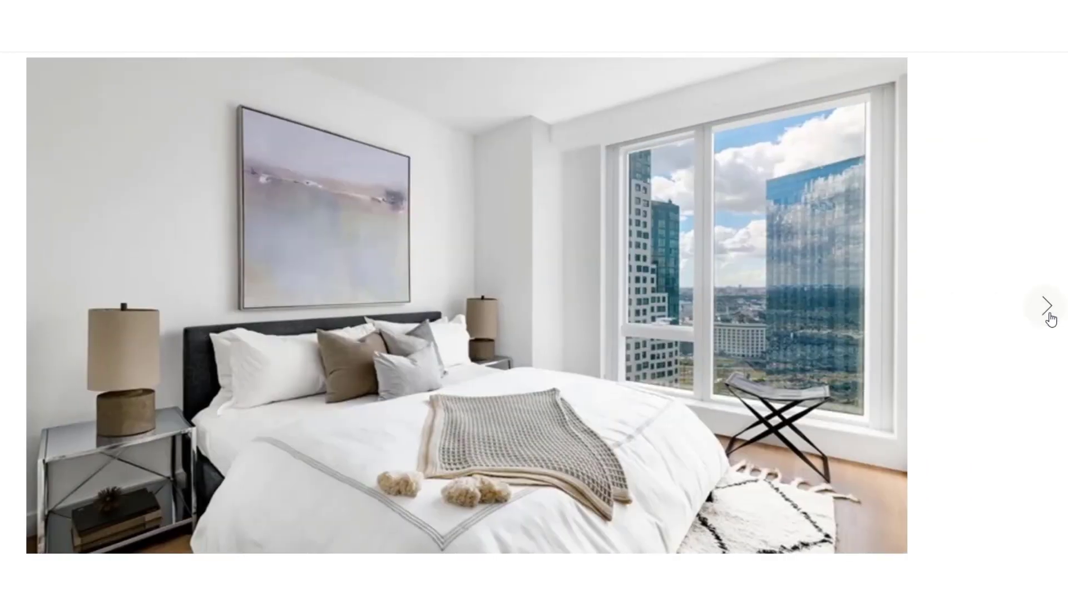
click(1050, 315)
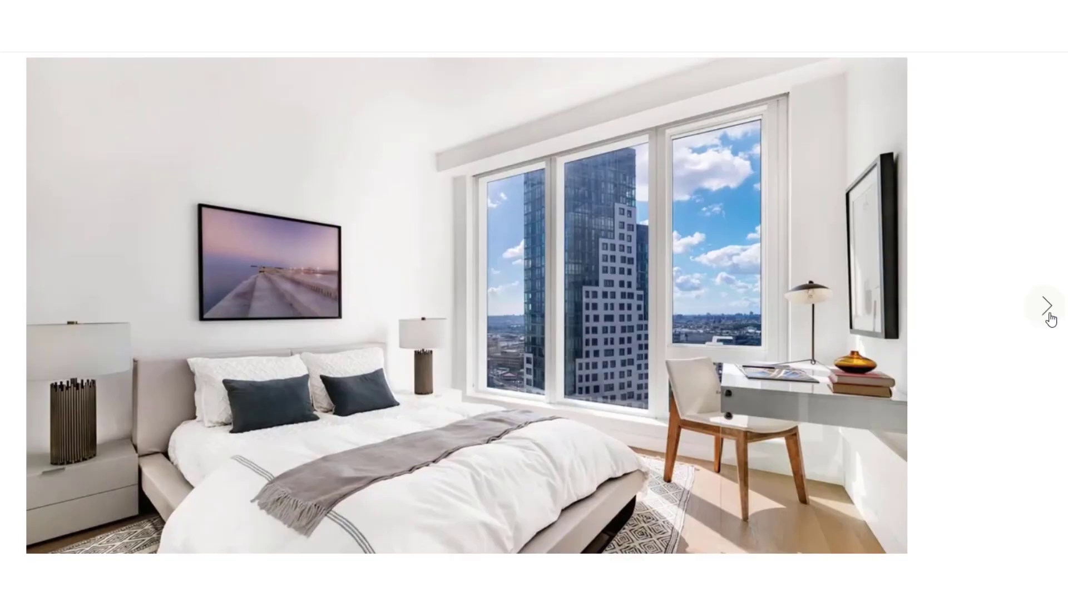
click(1051, 315)
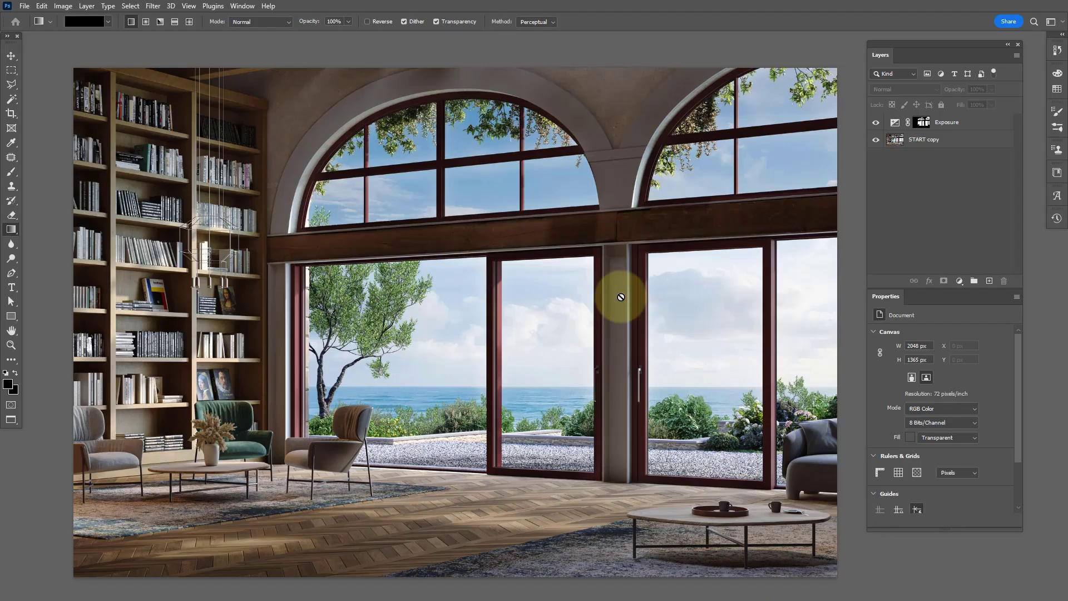
- Inspect the Exposure layer's mask isolating the arched windows and doors, then show the blend modes
click(895, 125)
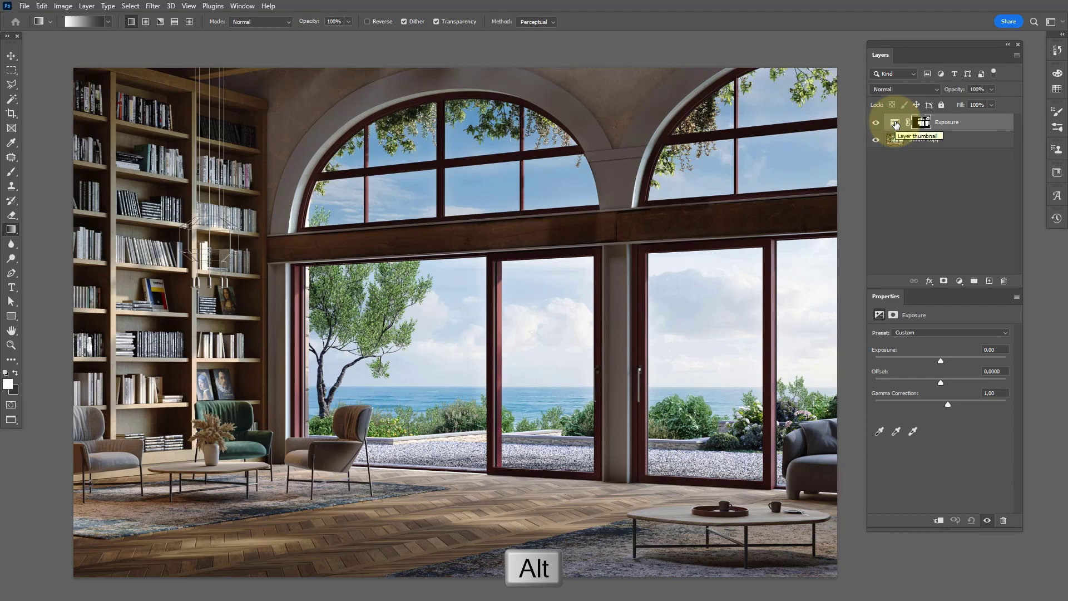
alt+click(923, 123)
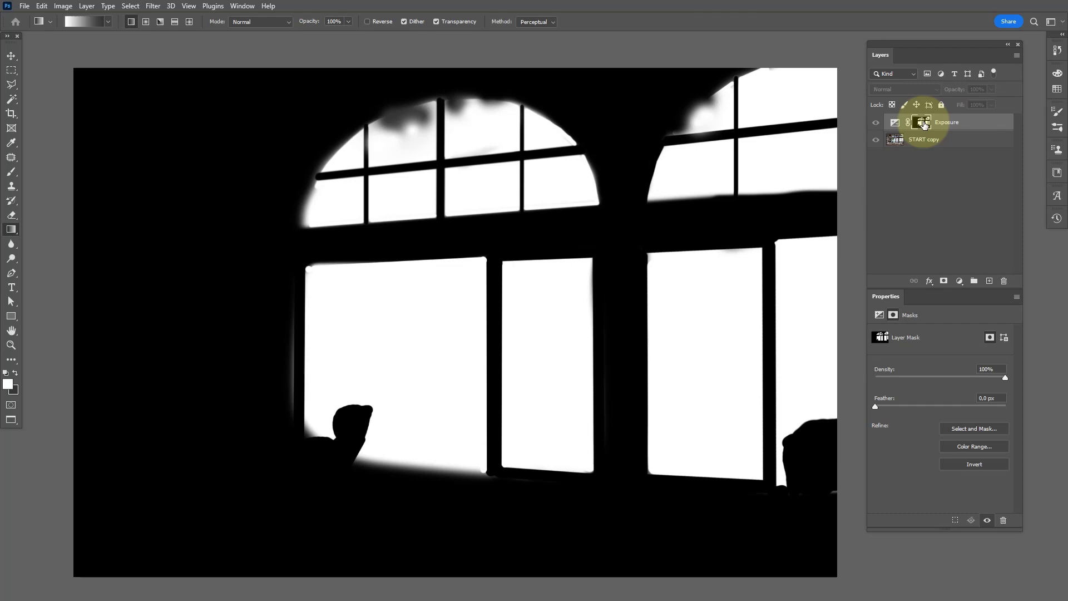
alt+click(924, 123)
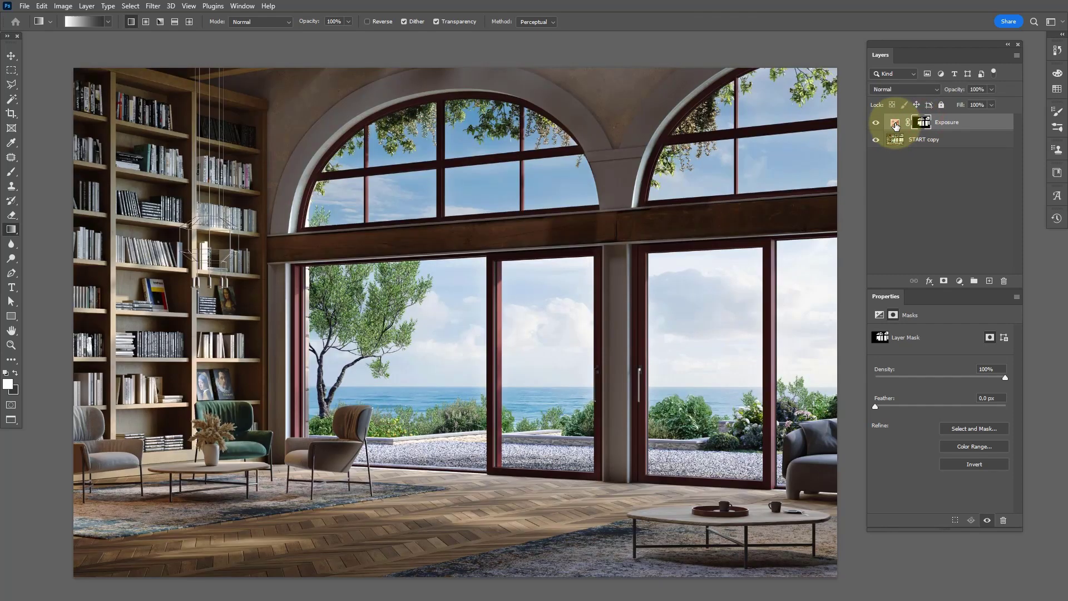
click(895, 123)
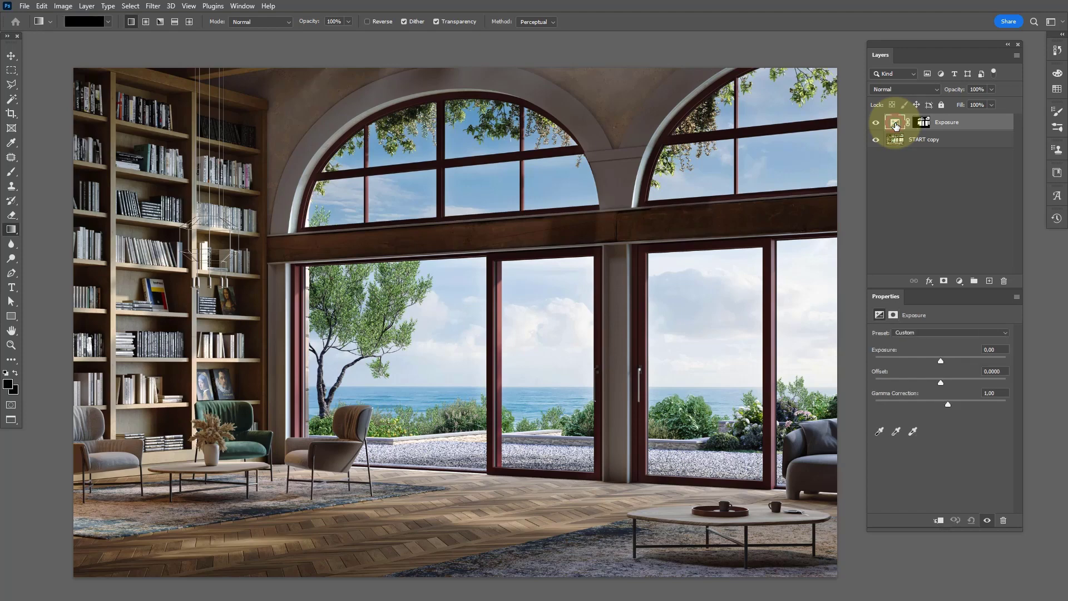
click(907, 89)
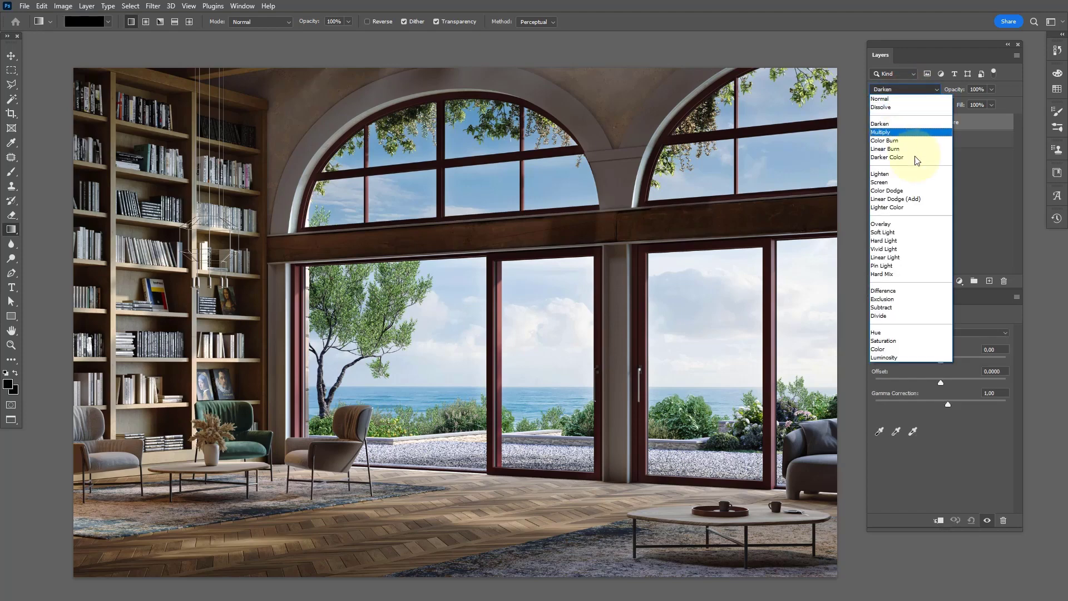
- Set the Exposure layer to Luminosity blending with Exposure +0.60 and Gamma 2.26
click(929, 359)
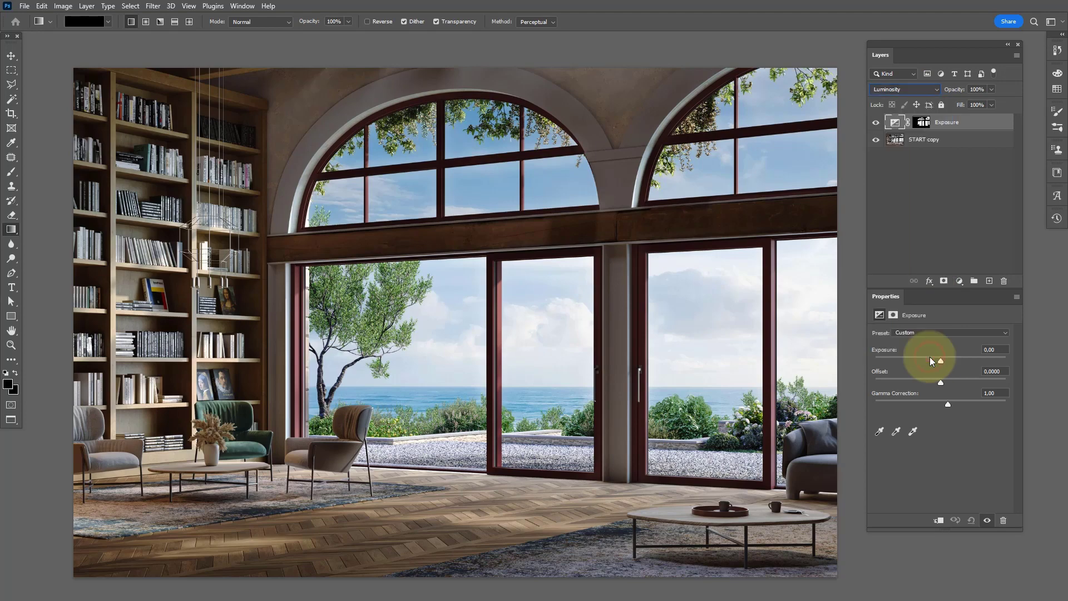
drag(948, 405, 896, 407)
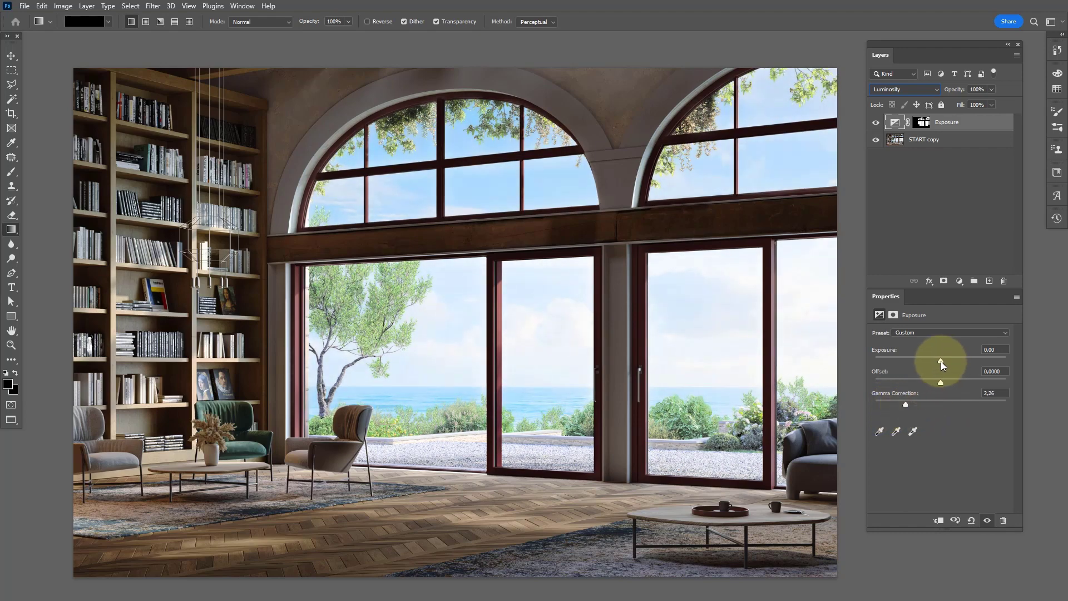
drag(941, 361, 949, 359)
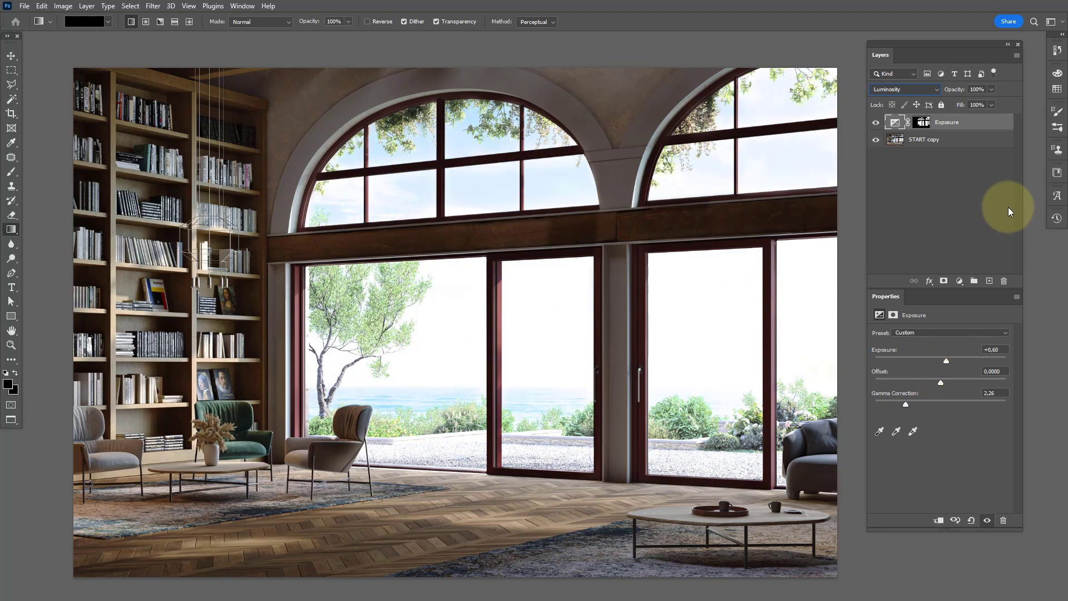
key(shift)
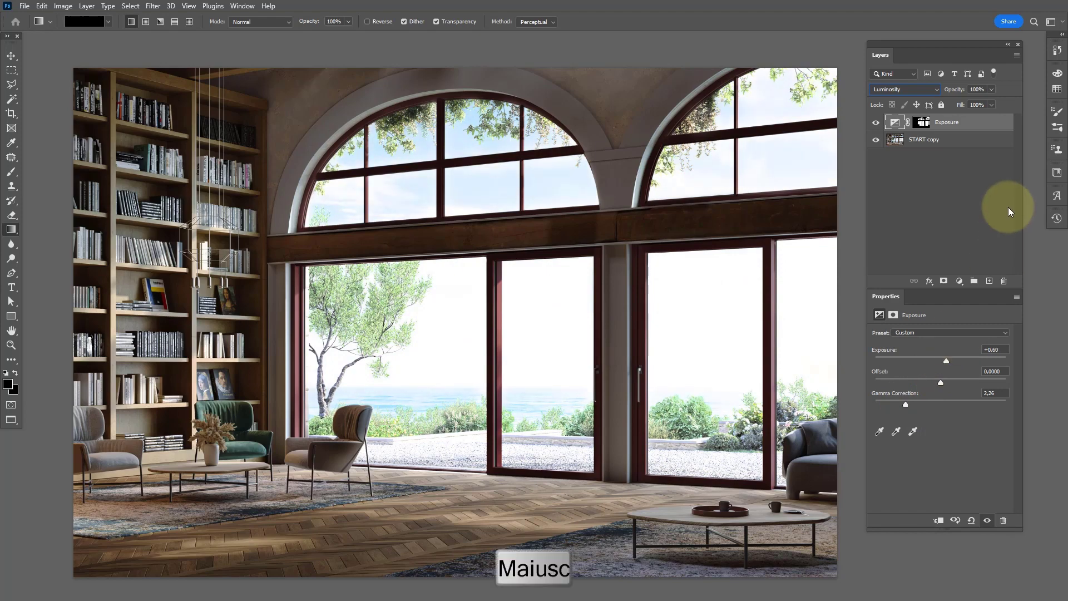
- Group the Exposure layer into Group 1 with a vertical gradient mask, then unlink the mask
shift+click(974, 283)
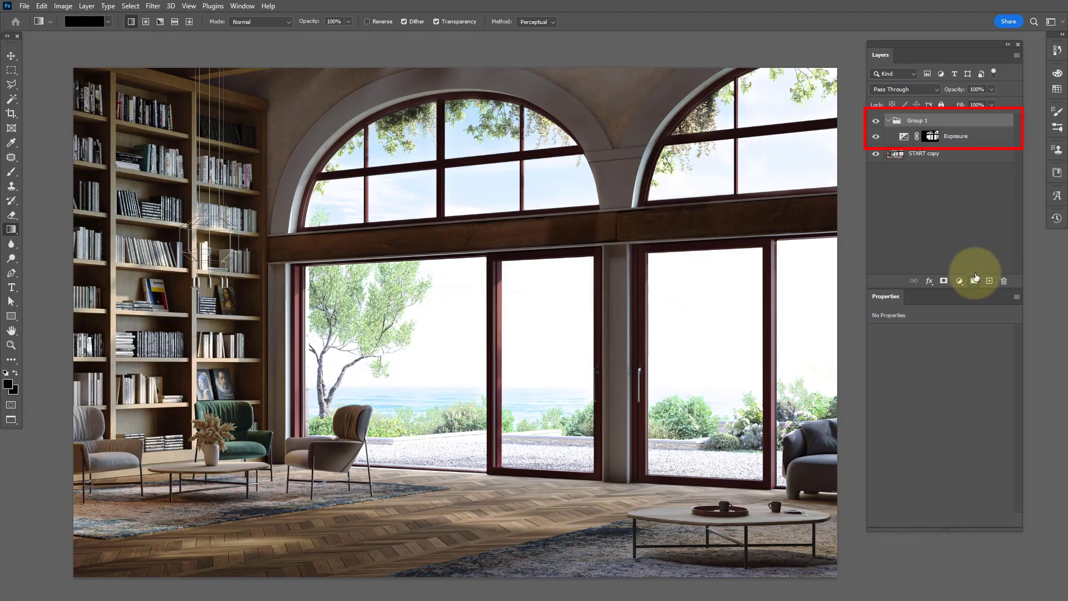
click(944, 282)
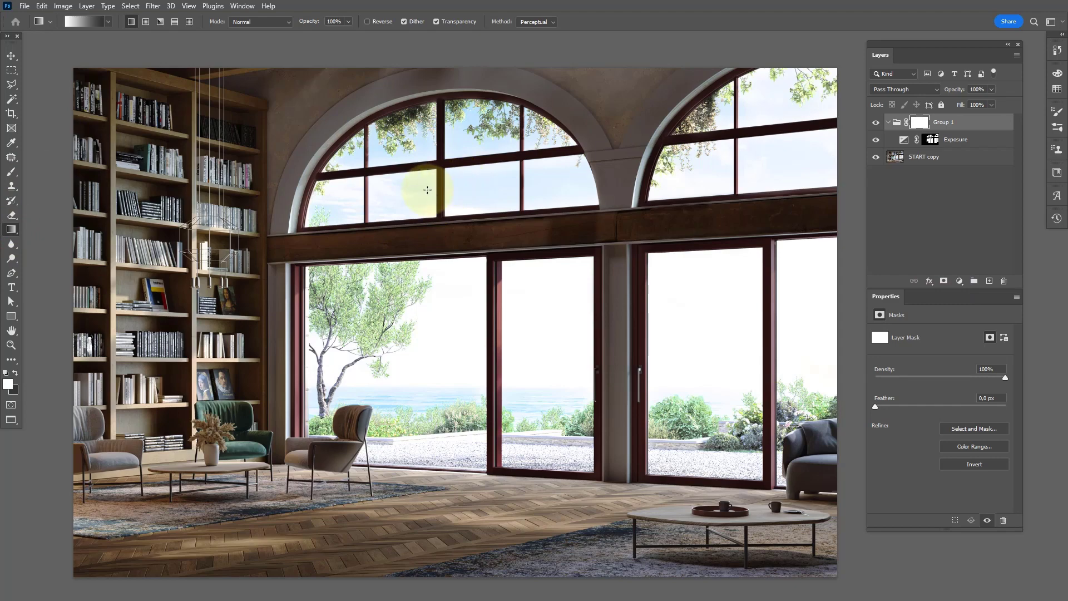
drag(427, 190, 428, 343)
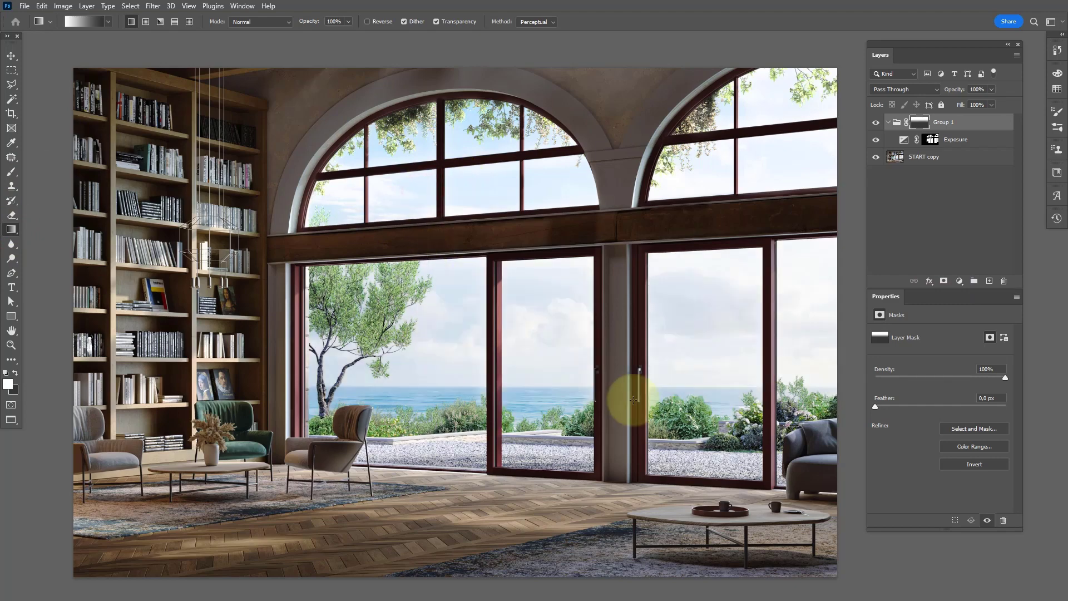
click(906, 123)
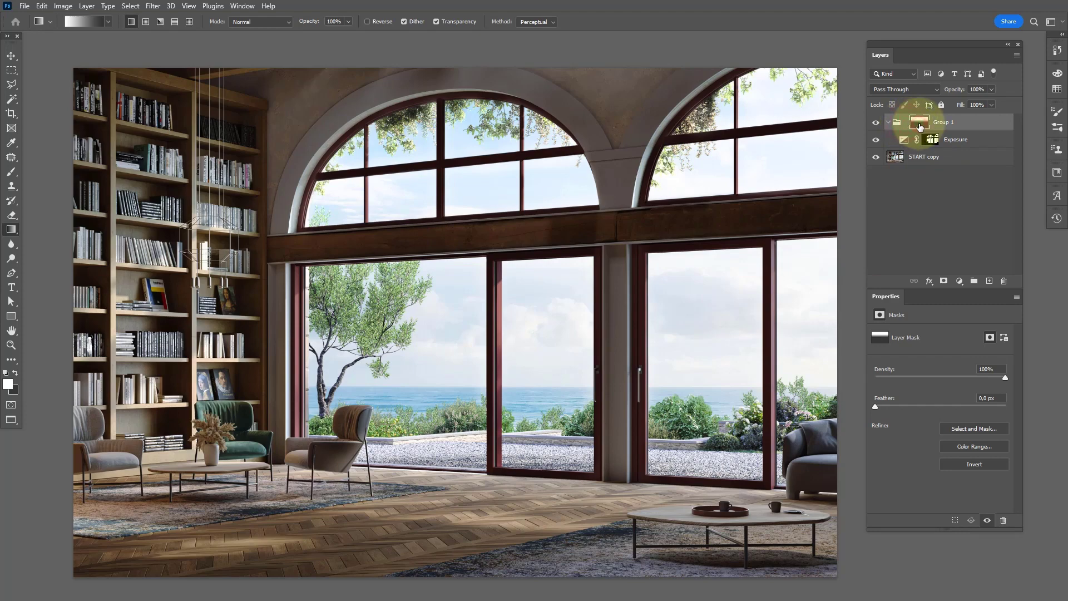
- Squash the Group 1 gradient mask down toward the doors and compare before and after
key(ctrl+t)
key(shift)
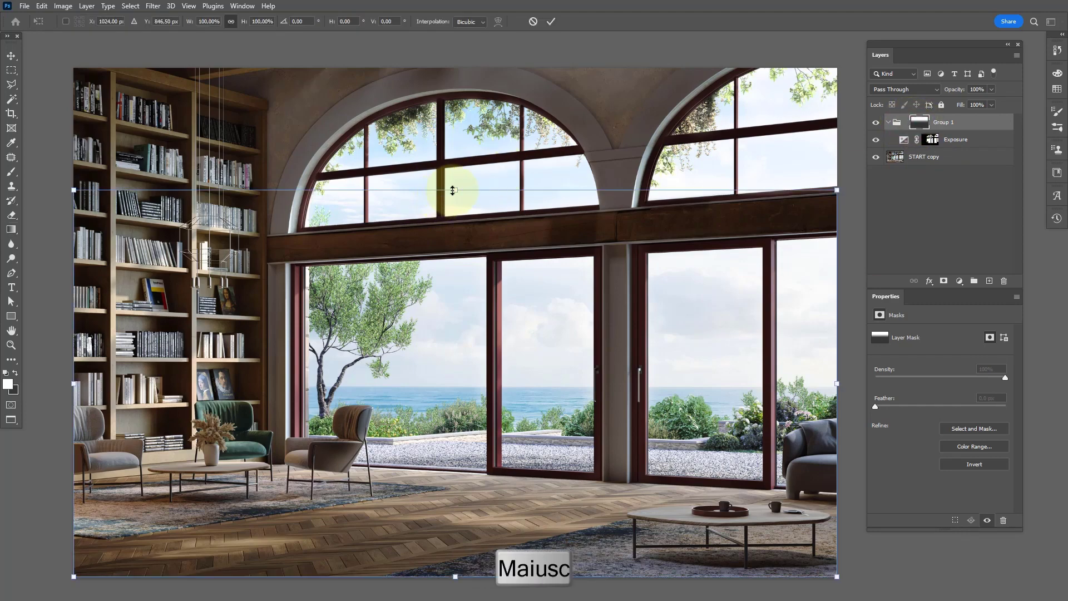
drag(454, 216, 511, 241)
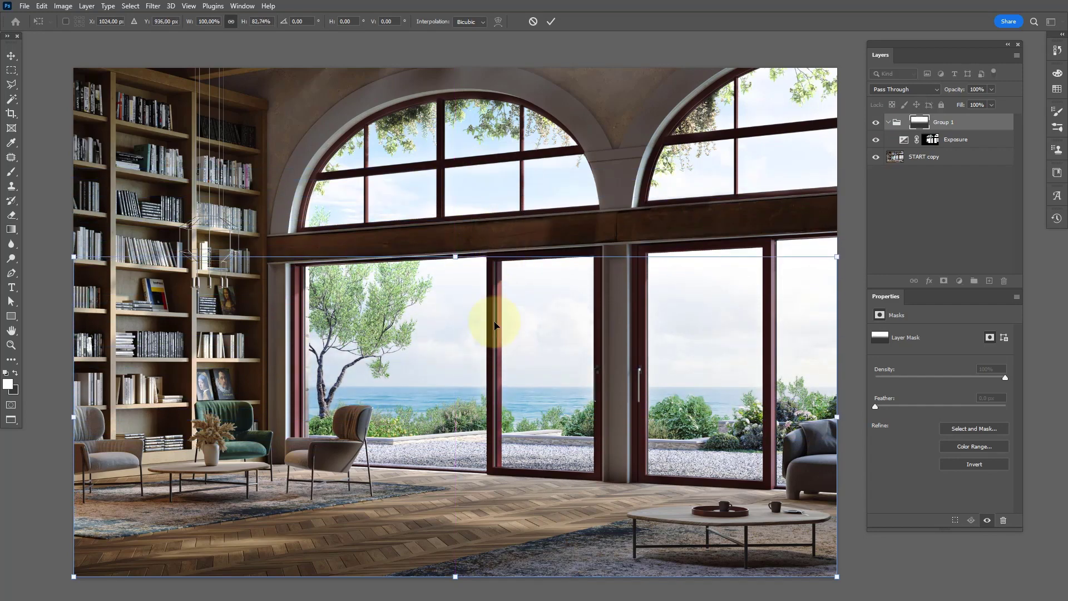
key(Return)
key(g)
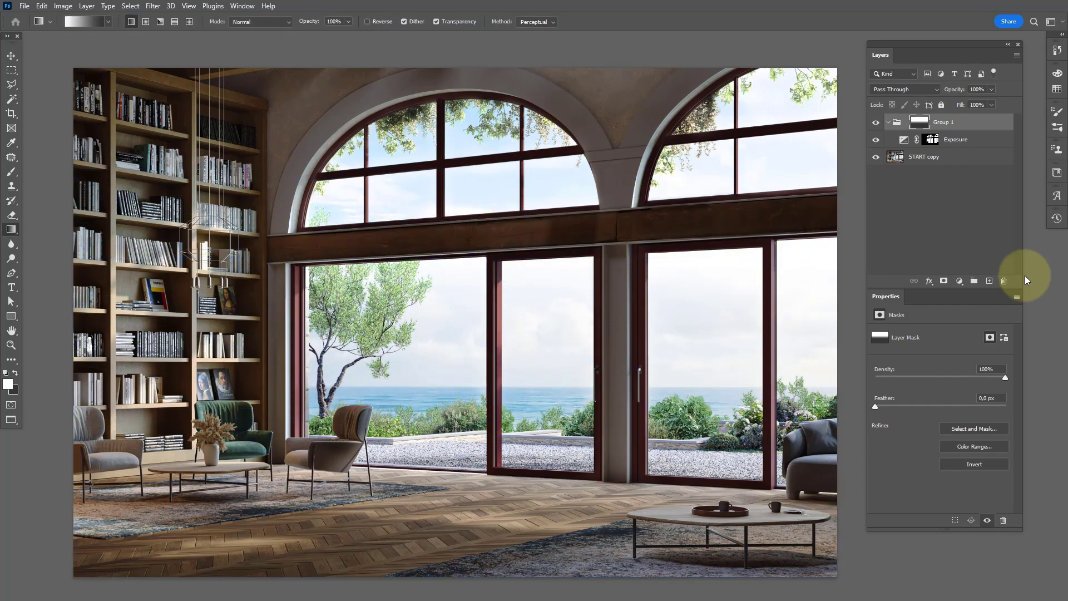
click(877, 123)
click(877, 123)
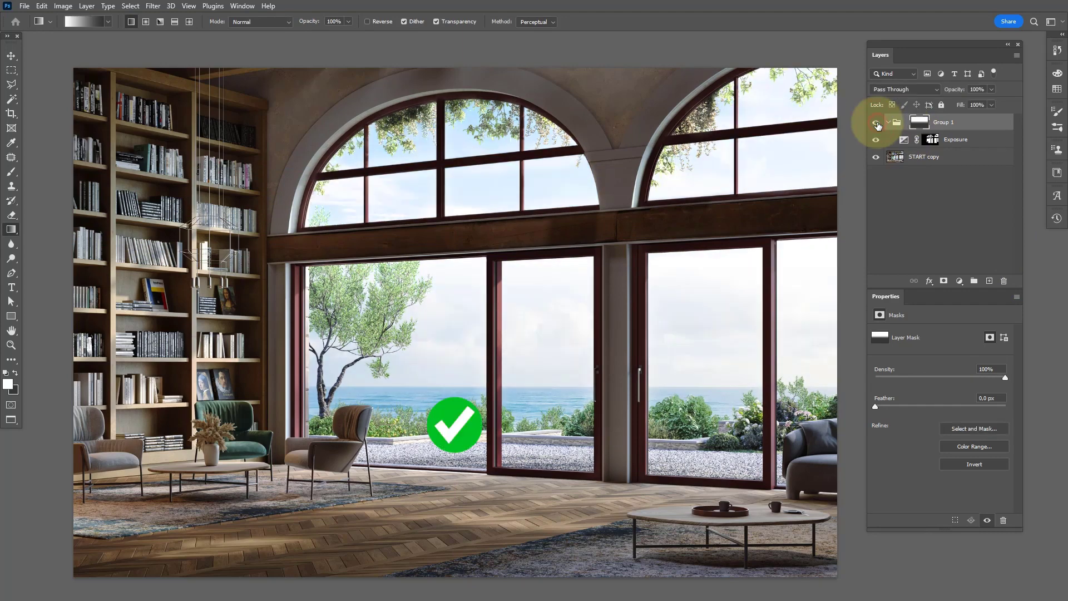